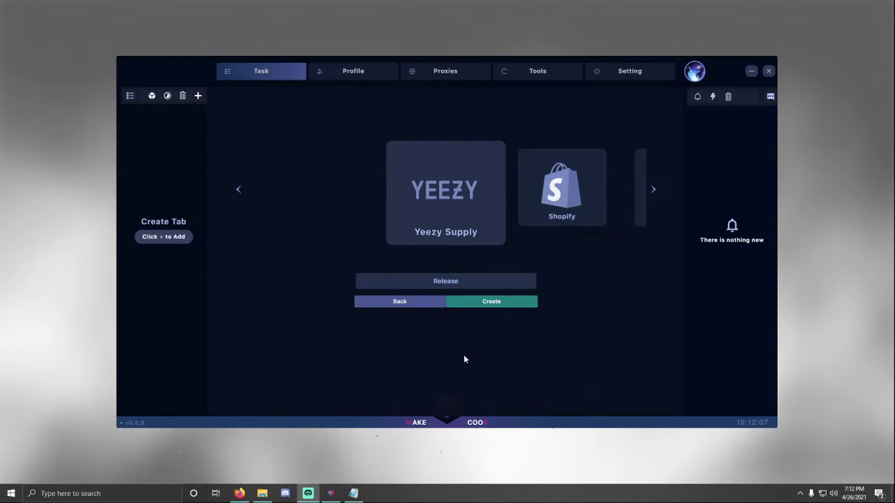
Name the new Yeezy Supply release 'Slides' and create it.
double_click(372, 277)
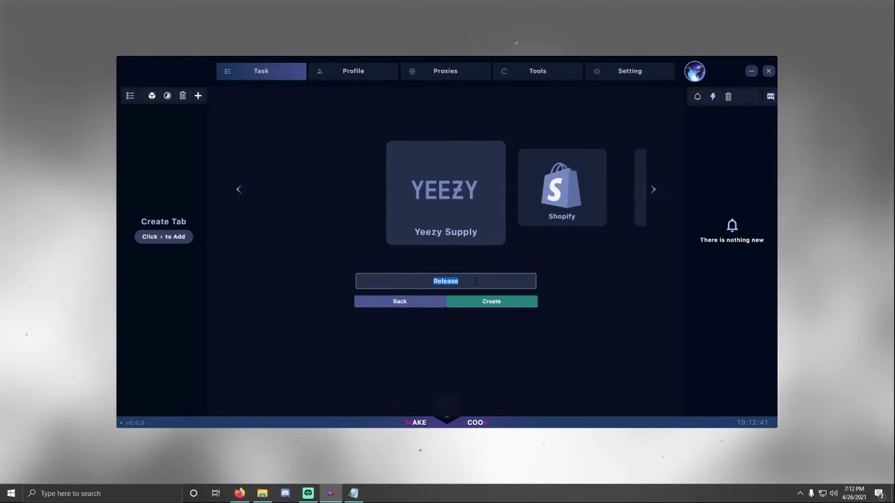
type("Slide")
type("s")
left_click_drag(503, 281, 340, 278)
left_click(510, 306)
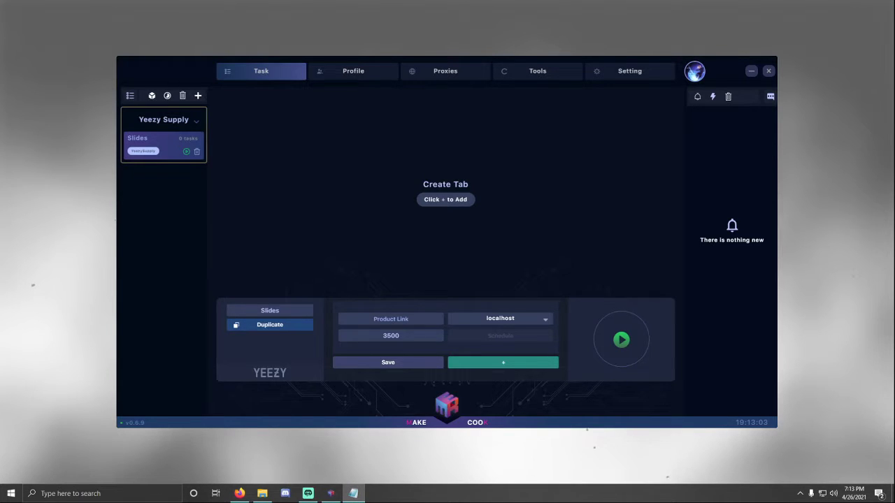
Paste the yeezysupply.com GZ5554 product link into the Product Link field.
key("ctrl+v")
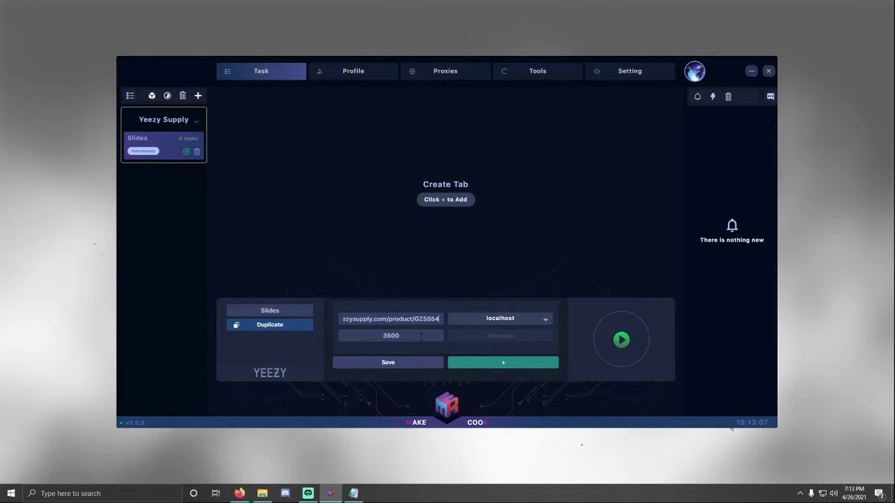
left_click_drag(439, 318, 414, 319)
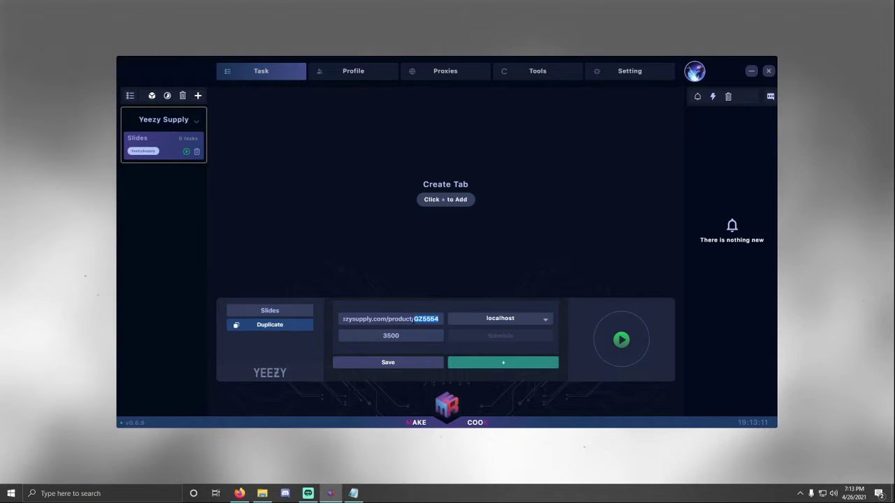
double_click(400, 319)
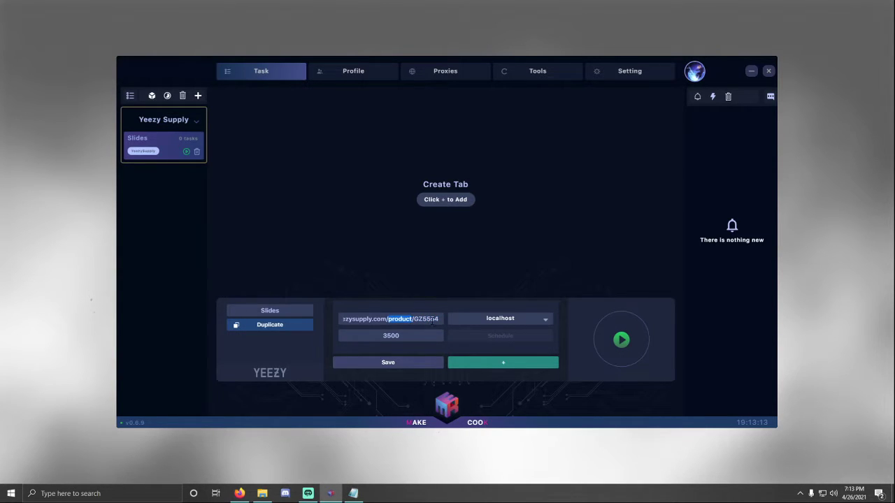
left_click_drag(435, 319, 322, 321)
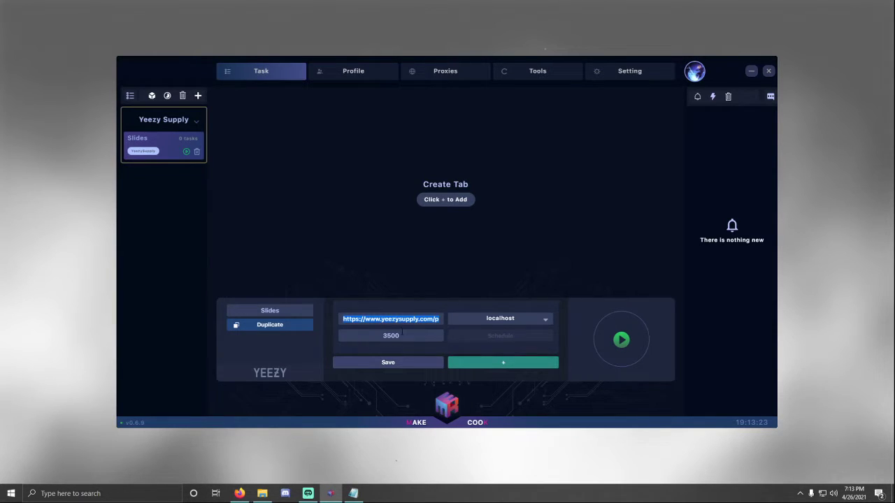
Change the 3500 value to 5000 and select the Live proxy group.
left_click(432, 336)
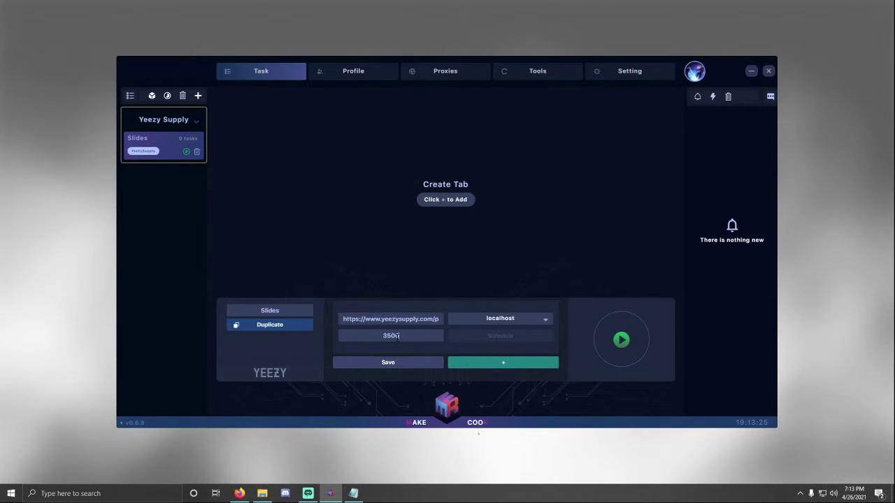
left_click_drag(402, 336, 374, 336)
type("5000")
left_click(525, 326)
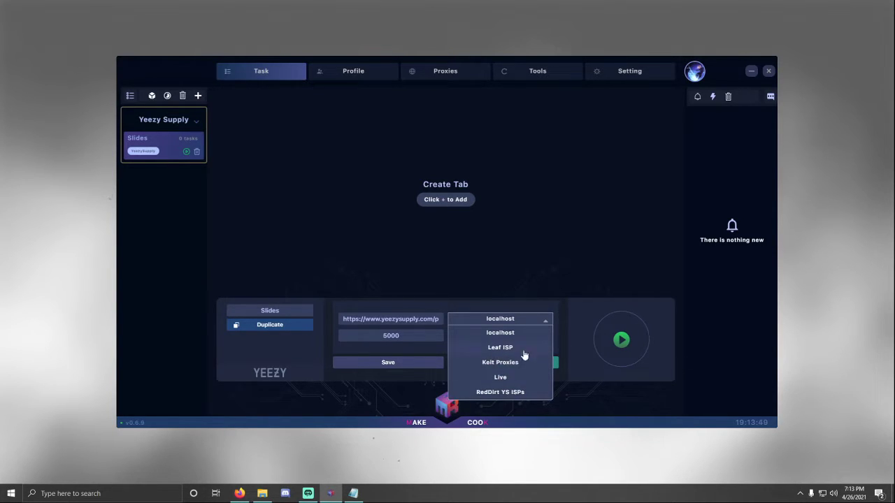
left_click(519, 377)
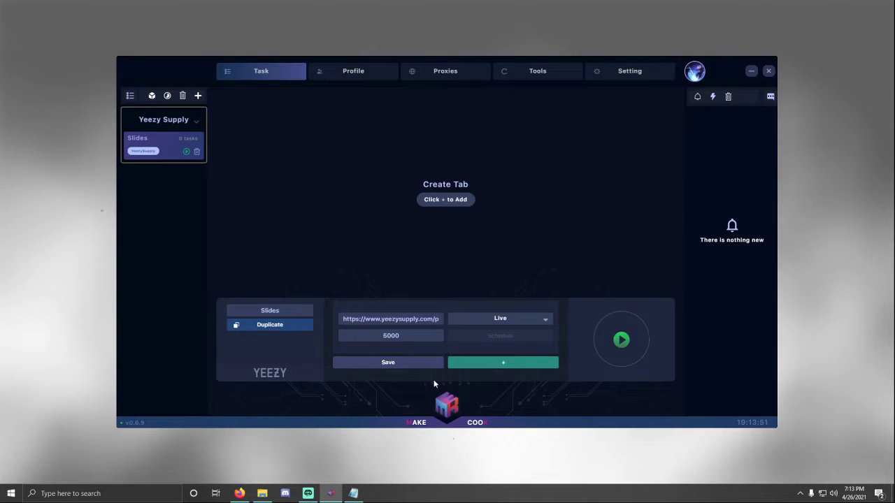
Save the release and tick eight checkout profiles, starting with Discover-4, for new tasks.
left_click(388, 363)
left_click(515, 363)
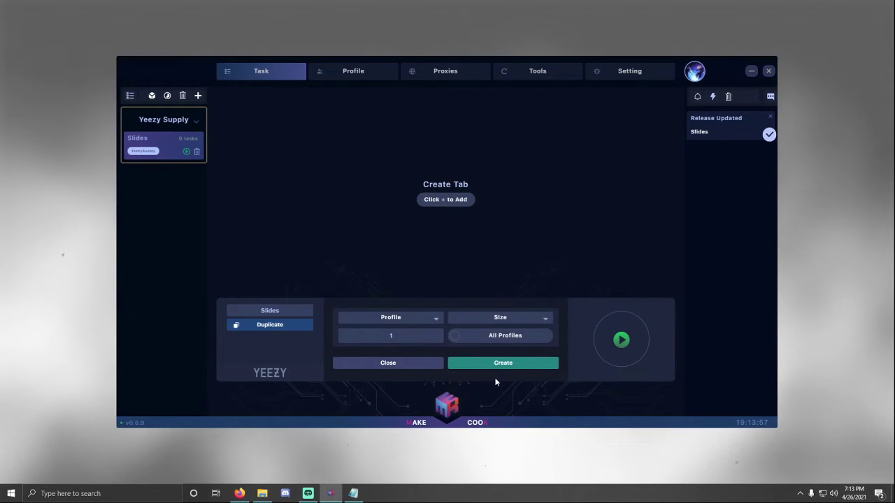
left_click(410, 318)
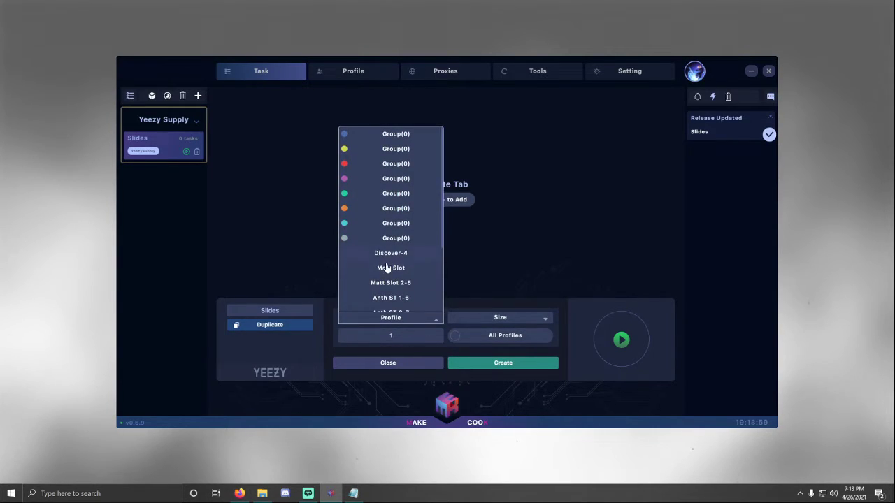
left_click(407, 254)
left_click(407, 267)
left_click(407, 283)
left_click(408, 297)
scroll(410, 276, "down", 2)
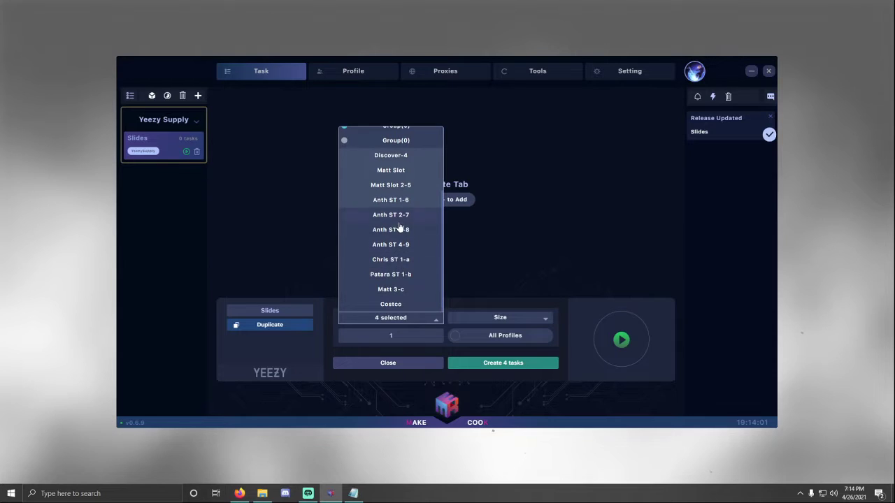
left_click(381, 213)
left_click(381, 230)
left_click(378, 245)
left_click(353, 259)
left_click(508, 277)
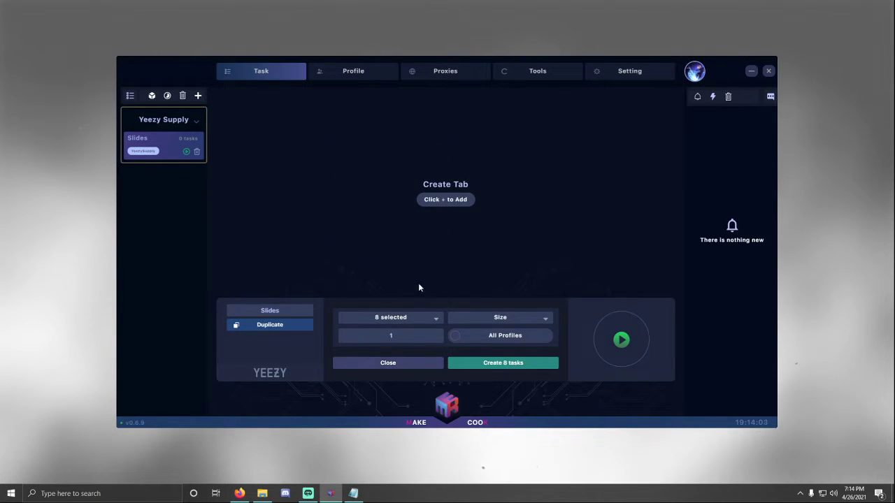
Set size to random with quantity 1 and try creating the 8 tasks.
left_click(501, 319)
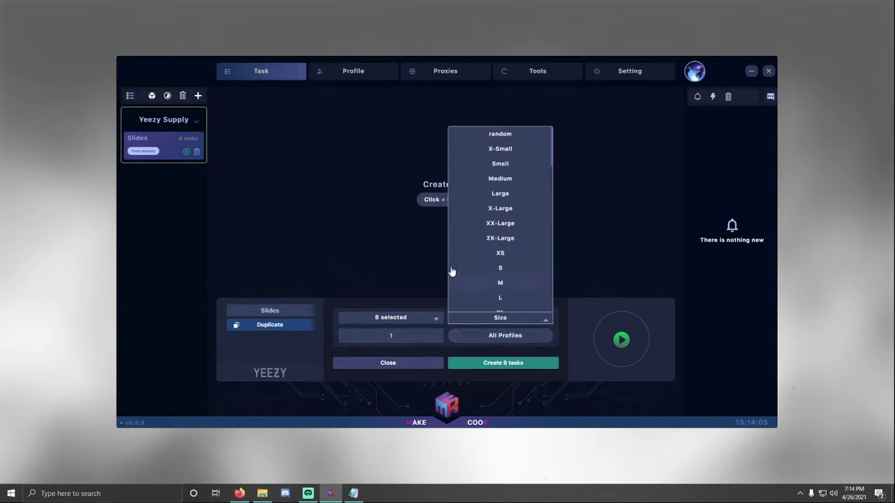
left_click(503, 136)
left_click(601, 172)
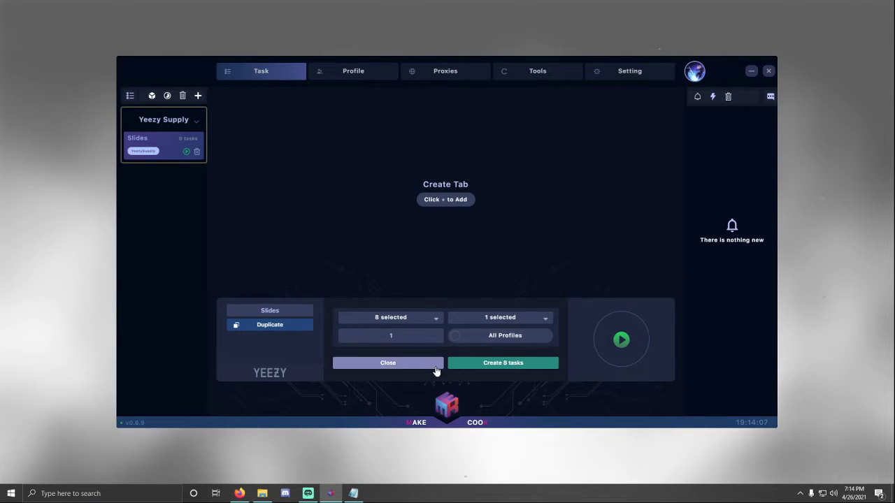
double_click(349, 342)
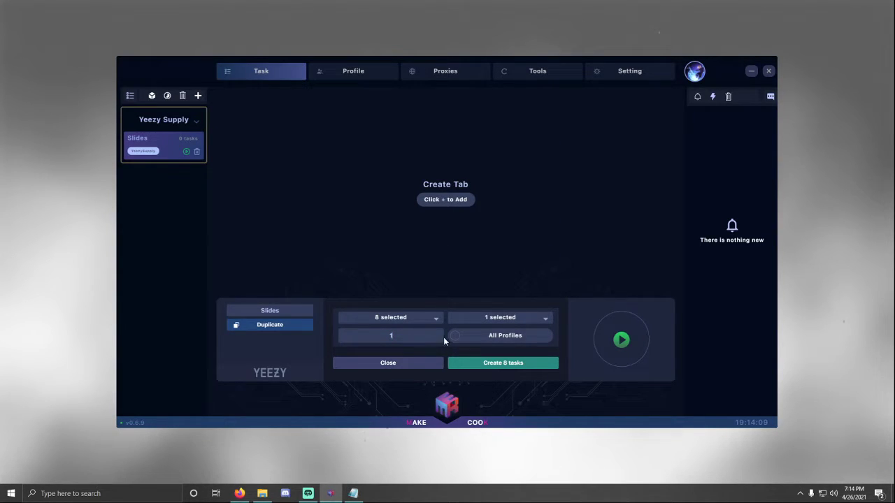
left_click(492, 369)
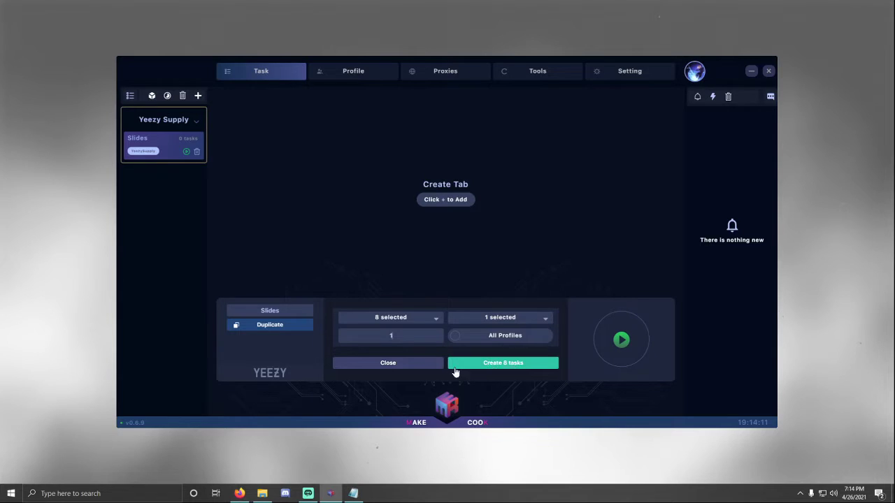
left_click(489, 370)
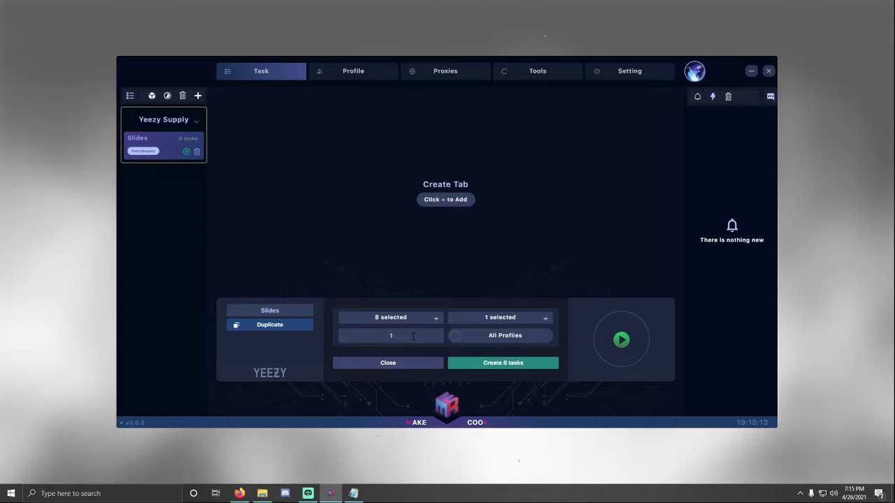
Change the quantity to 6 and create the 48 tasks.
key("BackSpace")
type("6")
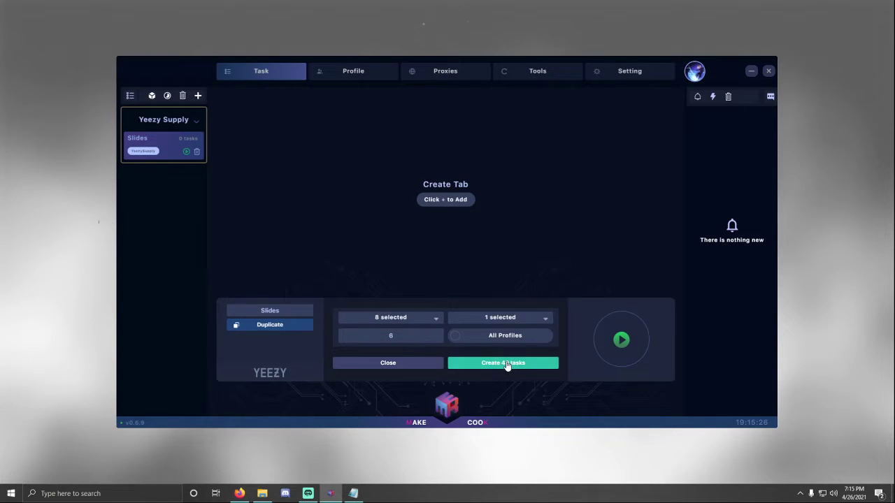
left_click(508, 365)
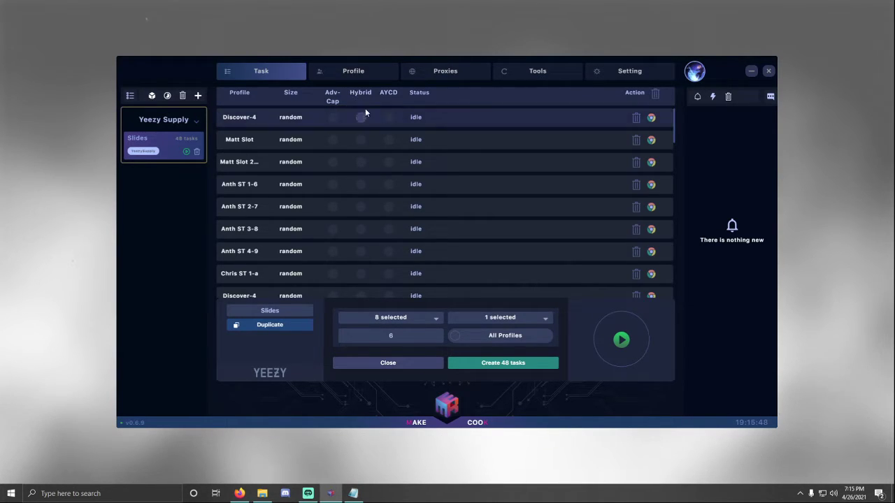
Toggle Hybrid on for all Slides tasks, then switch it back off.
left_click(361, 118)
left_click(363, 94)
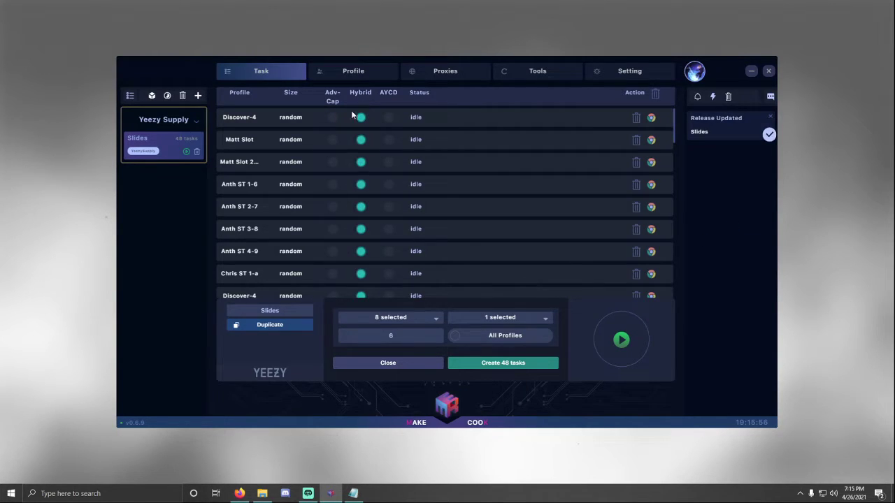
scroll(374, 177, "down", 1)
scroll(364, 182, "up", 1)
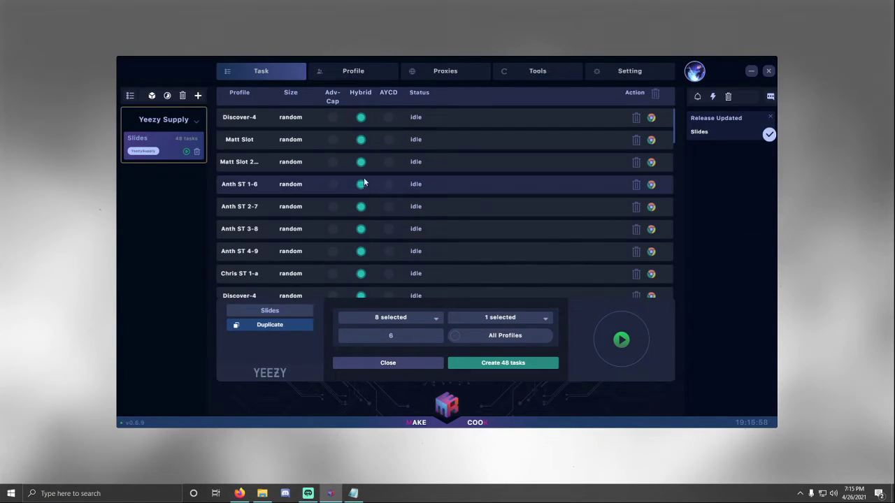
left_click(365, 100)
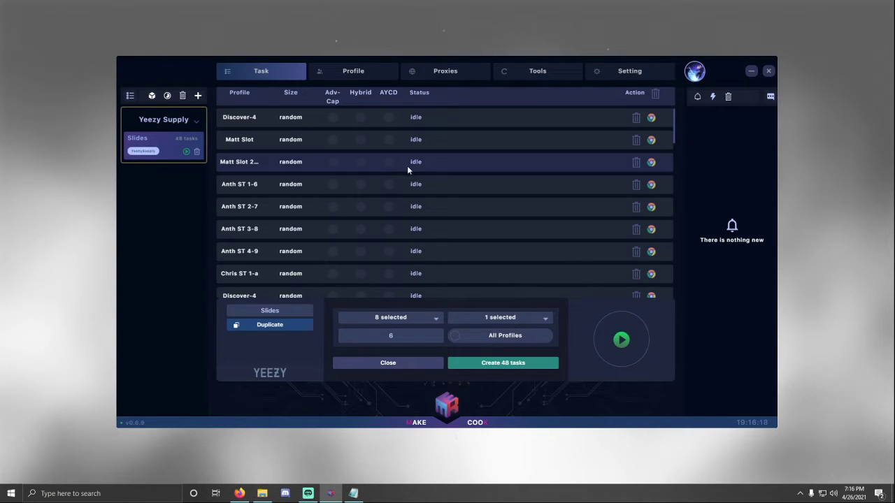
Enable Adv-Cap and AYCD solving on all tasks, then open the Tools captcha generator.
left_click(333, 102)
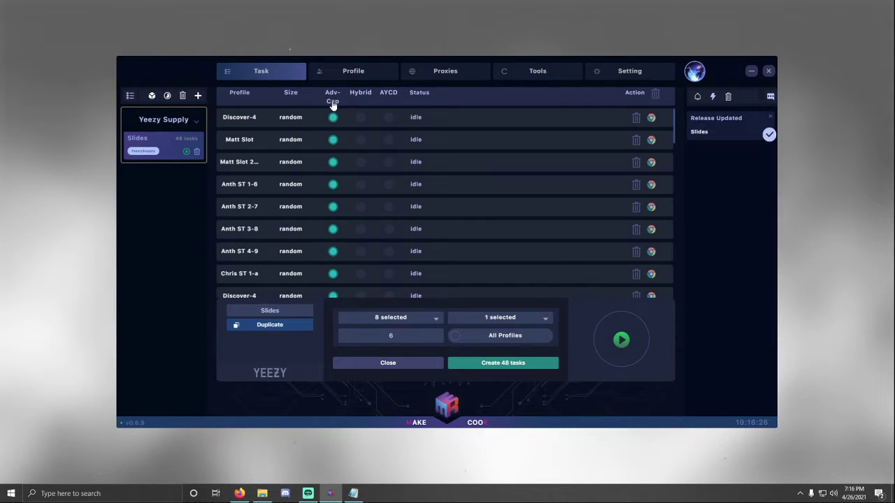
scroll(316, 260, "down", 5)
scroll(316, 262, "up", 5)
left_click(389, 94)
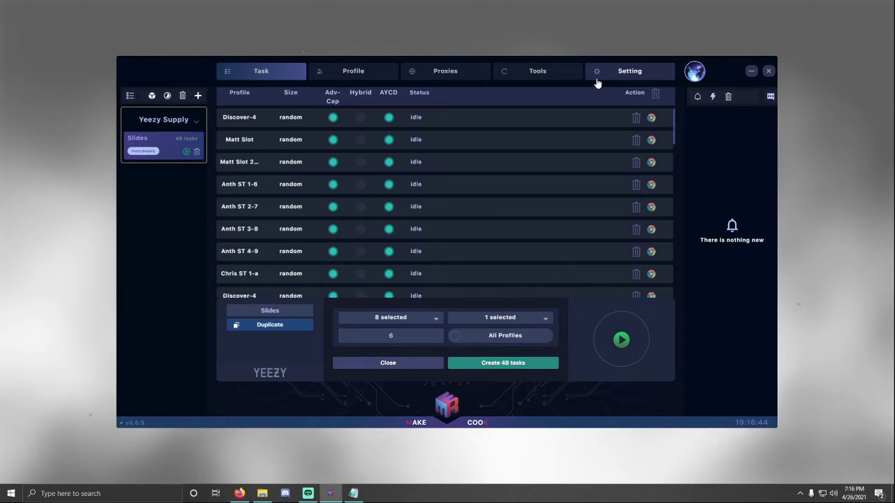
left_click(565, 80)
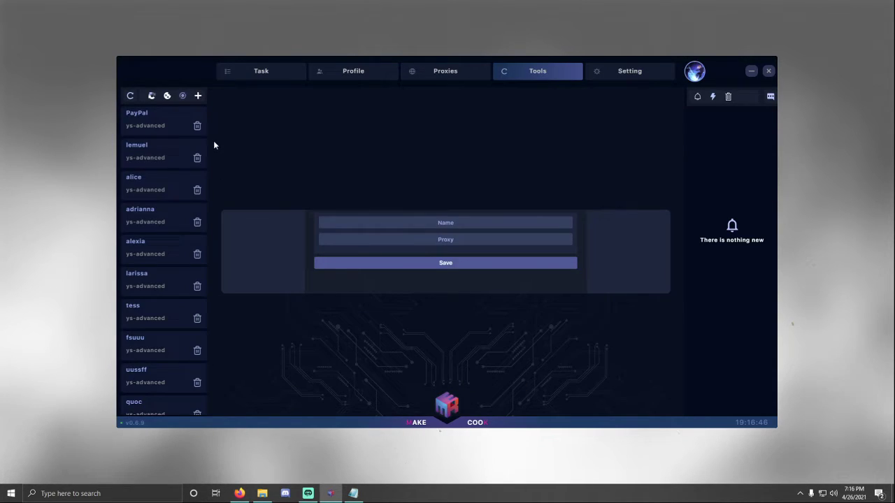
left_click(183, 97)
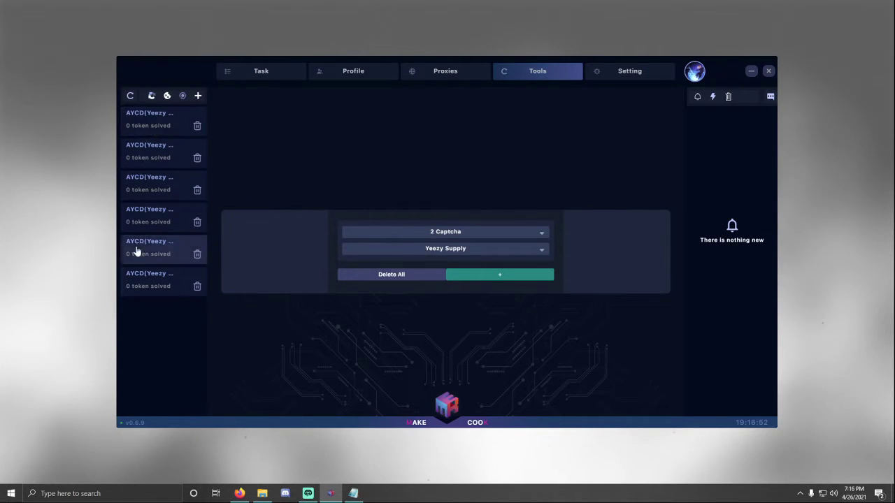
Open the first AYCD solver's settings and select its two credential lines.
left_click(156, 131)
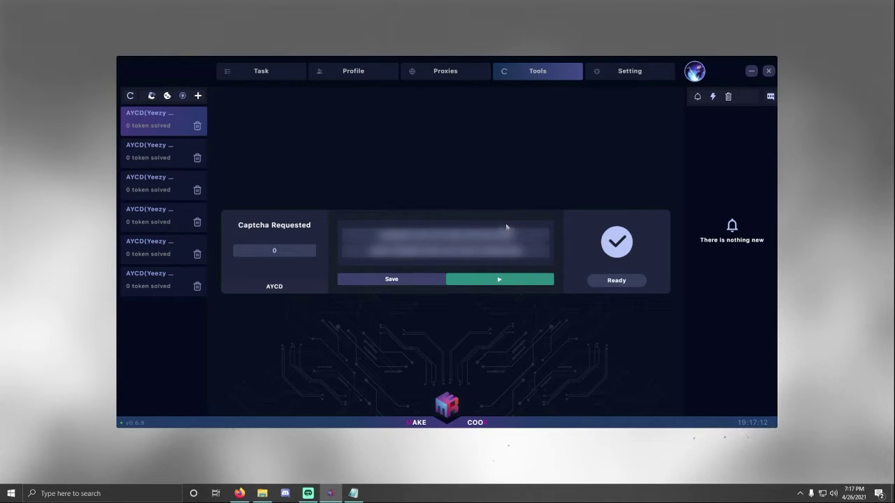
double_click(507, 231)
mouse_move(531, 251)
left_mouse_down()
mouse_move(374, 253)
mouse_move(356, 261)
left_mouse_up()
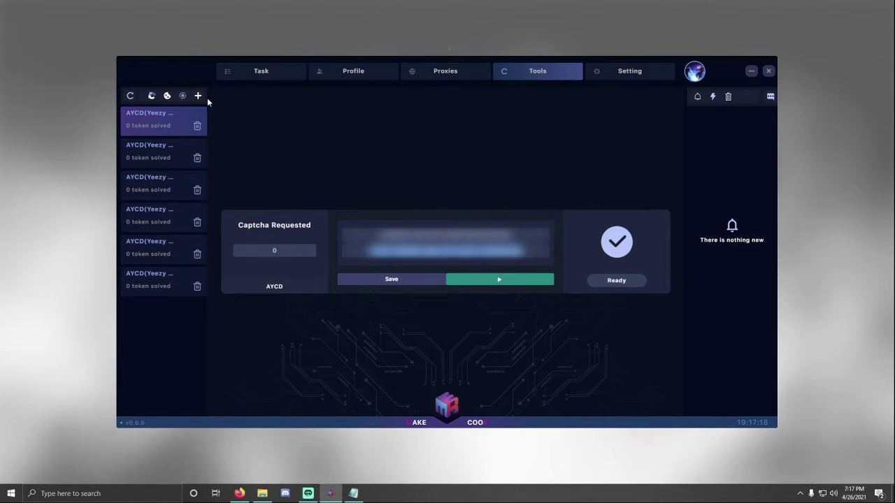
Browse the Proxies, Profiles and Settings pages, then show the harvester list in Tools.
left_click(444, 71)
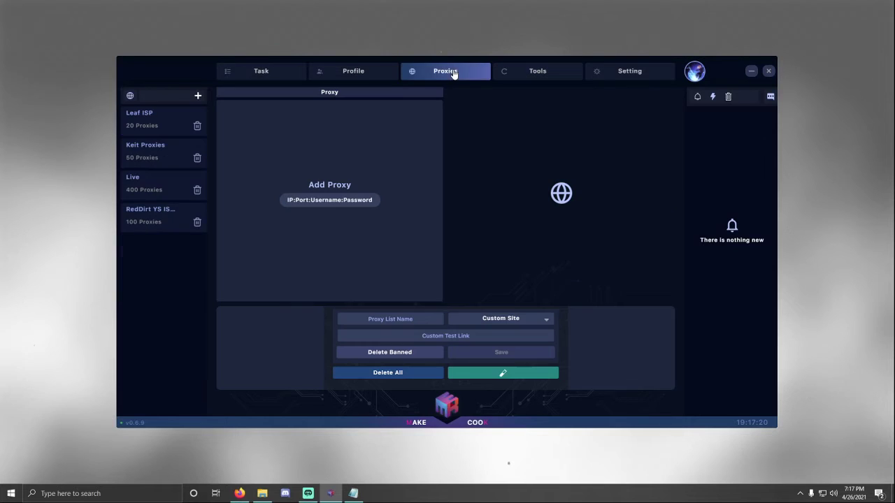
left_click(370, 73)
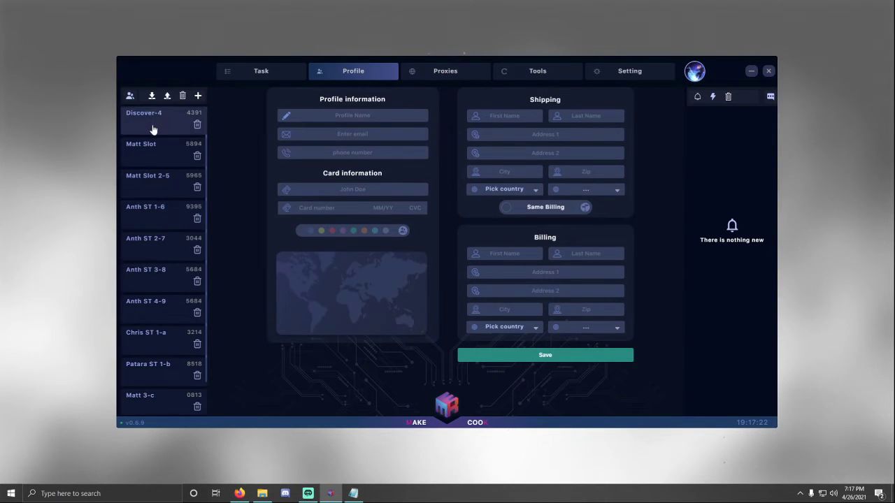
scroll(175, 210, "down", 2)
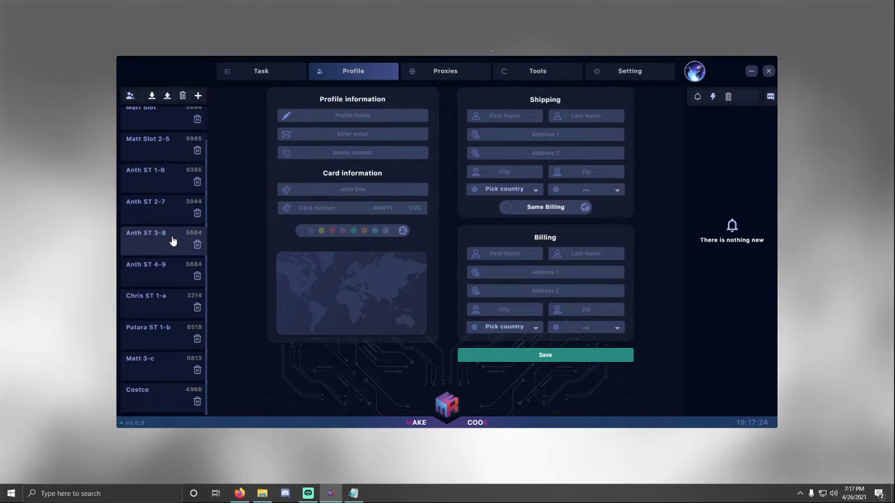
left_click(553, 71)
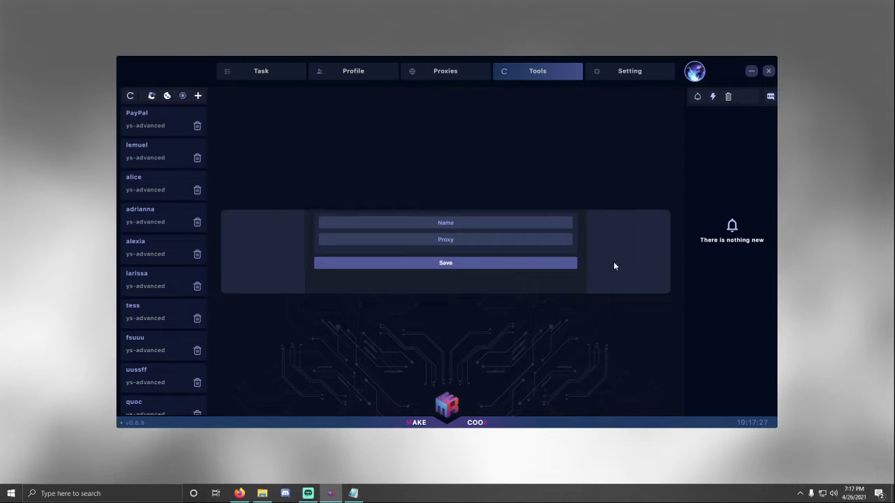
left_click(629, 70)
left_click(574, 72)
left_click(451, 76)
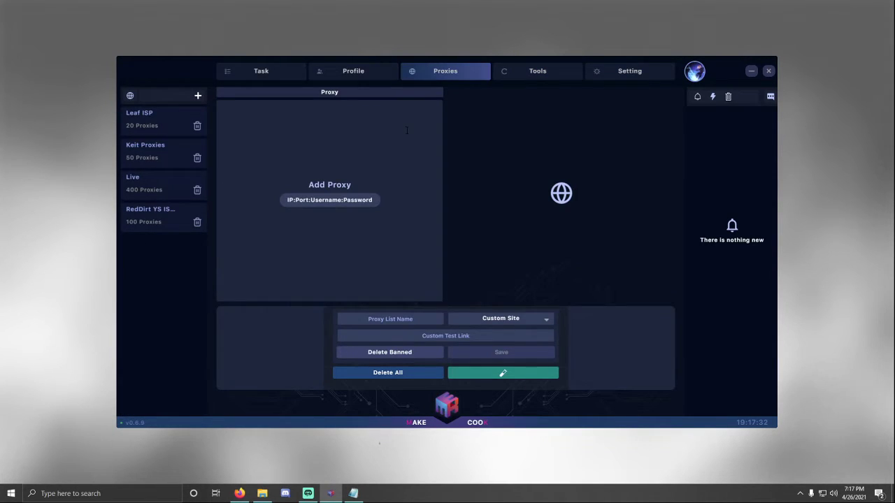
left_click(534, 77)
left_click(167, 95)
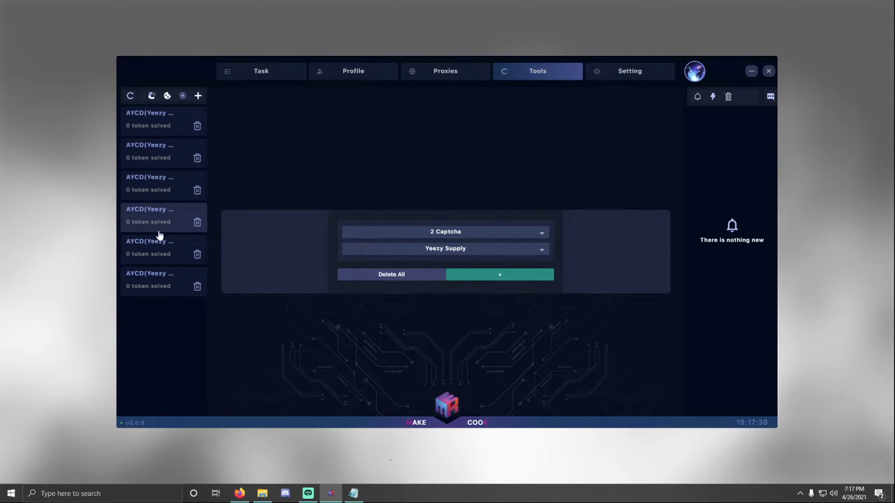
left_click(151, 95)
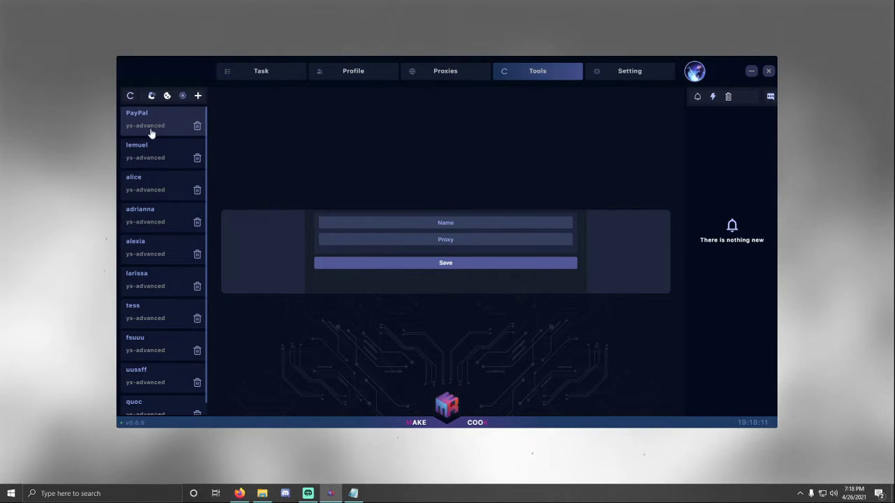
Open the alice harvester and keep its type as ys-advanced.
left_click(158, 183)
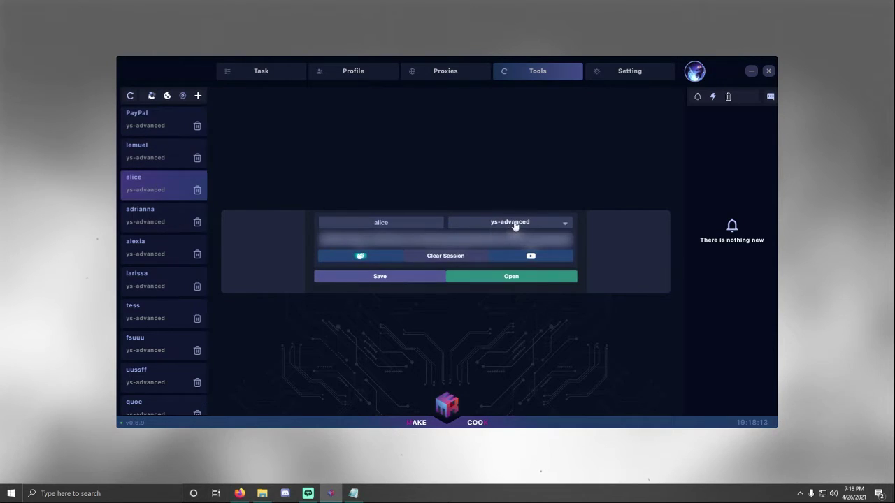
left_click(515, 224)
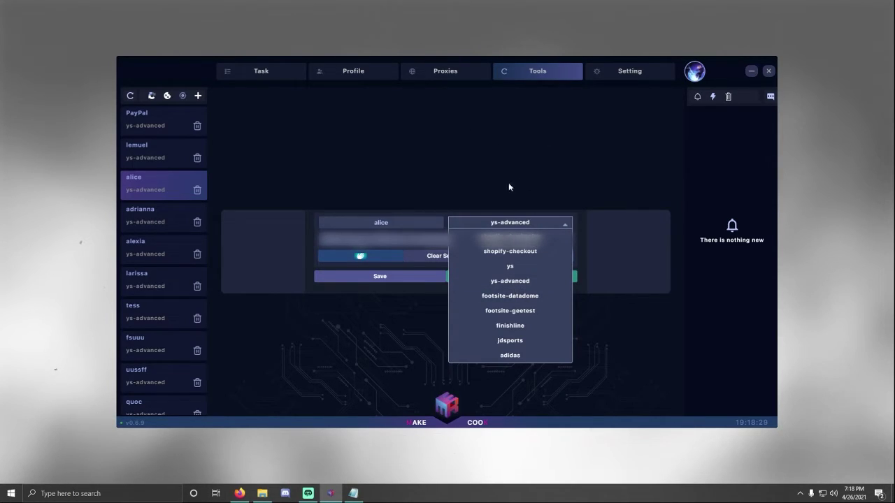
left_click(547, 162)
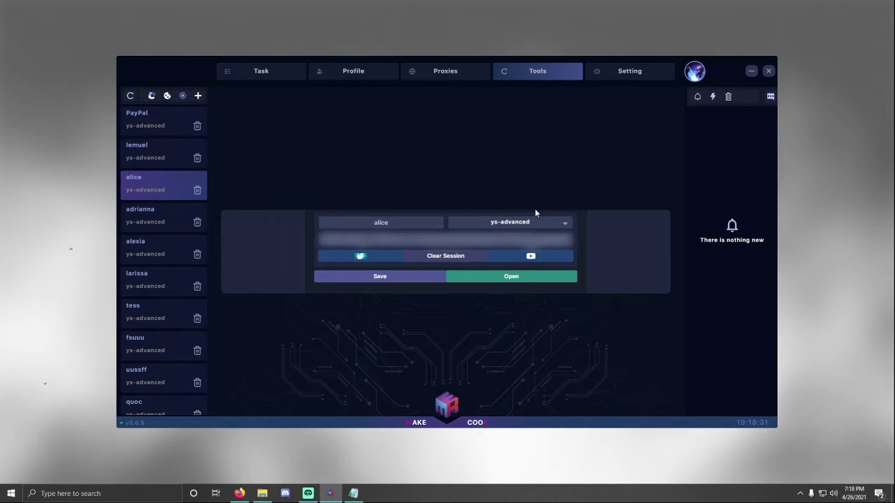
left_click(523, 224)
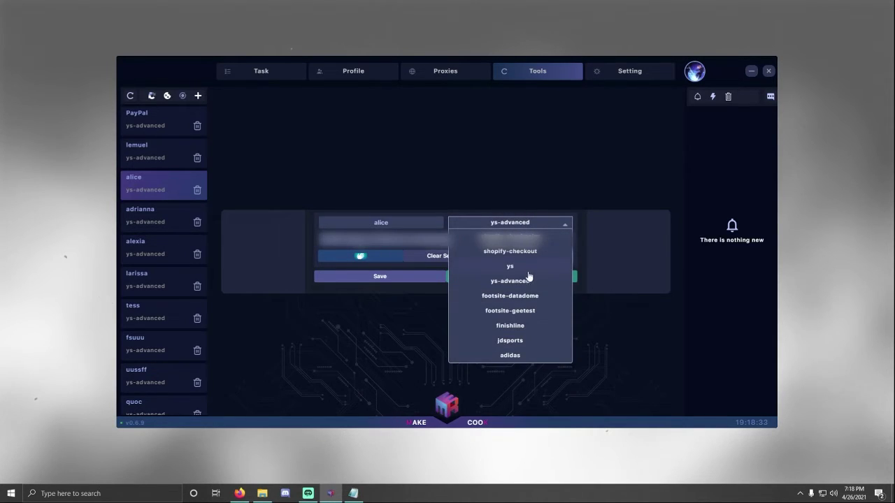
left_click(504, 282)
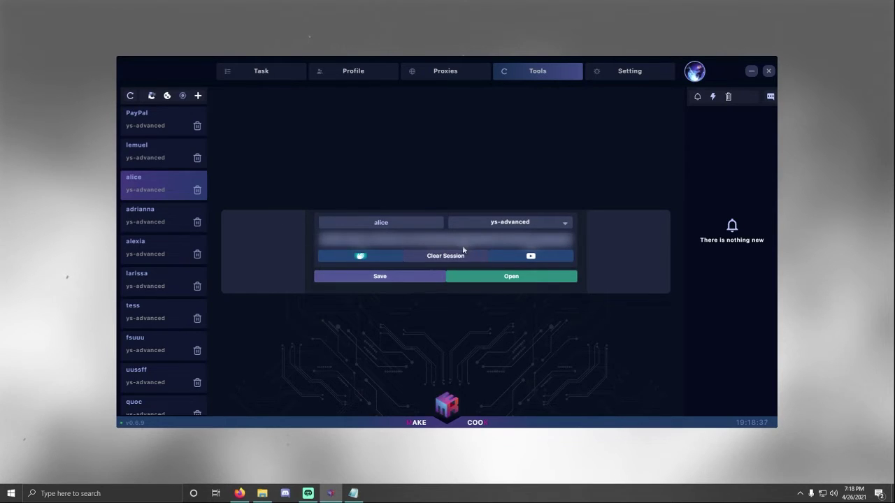
Check alice's YouTube sign-in window, close it, and save the harvester.
left_click(532, 257)
mouse_move(440, 113)
left_mouse_down()
mouse_move(178, 76)
mouse_move(225, 28)
left_mouse_up()
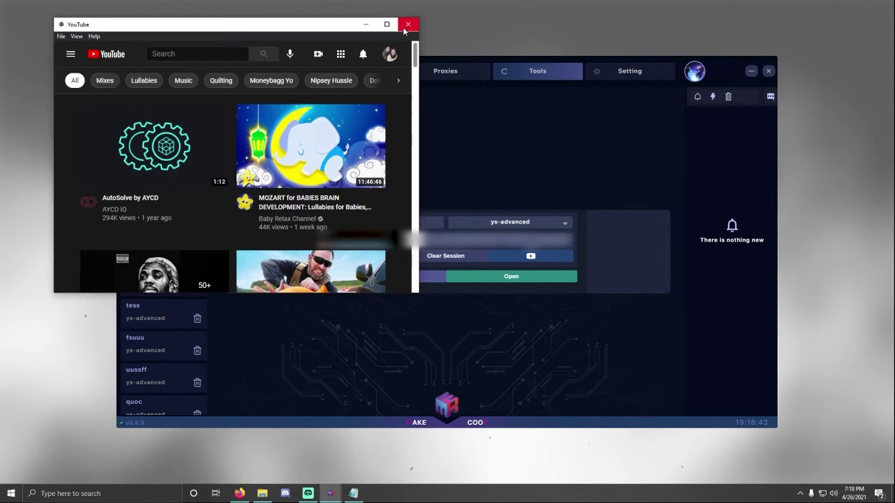
left_click(408, 24)
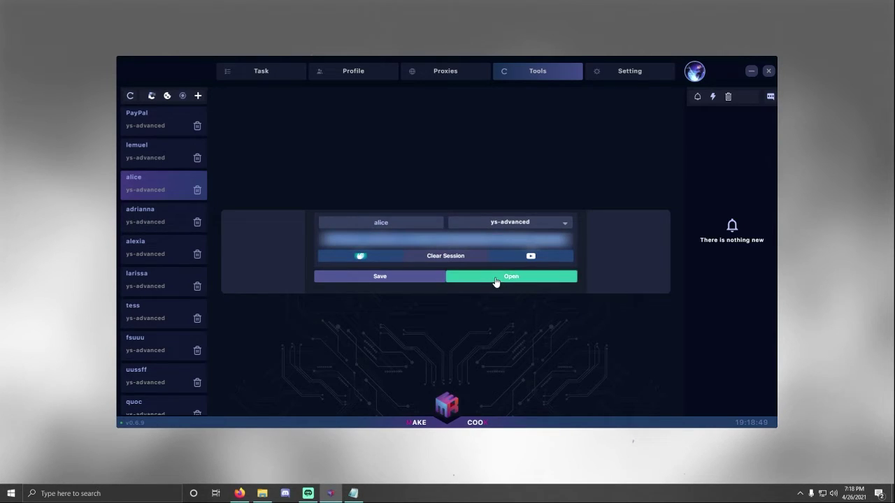
left_click(382, 280)
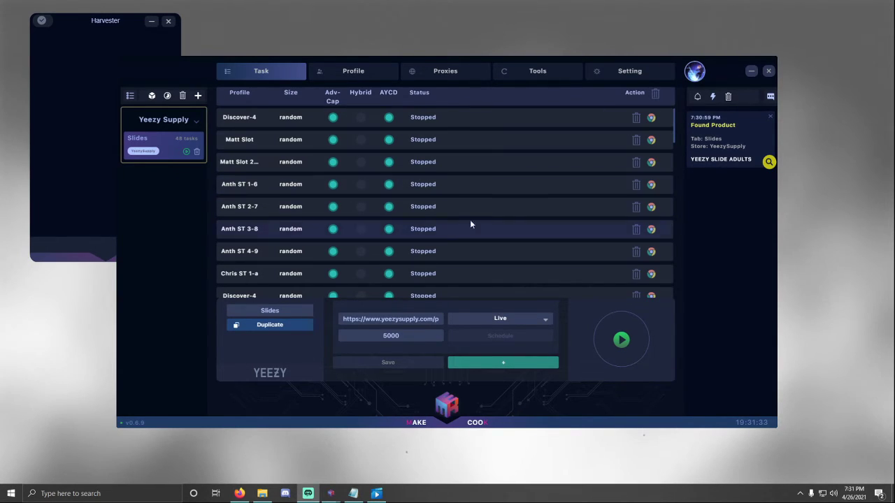
Start all 48 Slides tasks with the green play button.
left_click(620, 339)
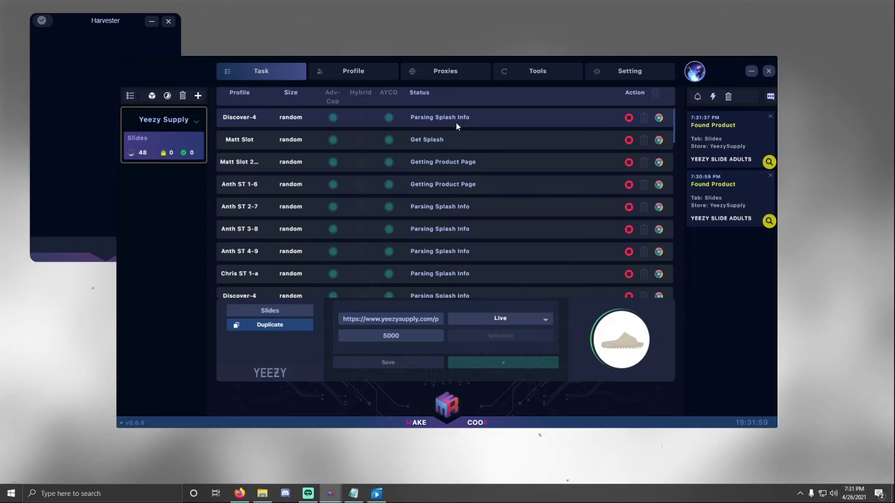
scroll(454, 213, "down", 5)
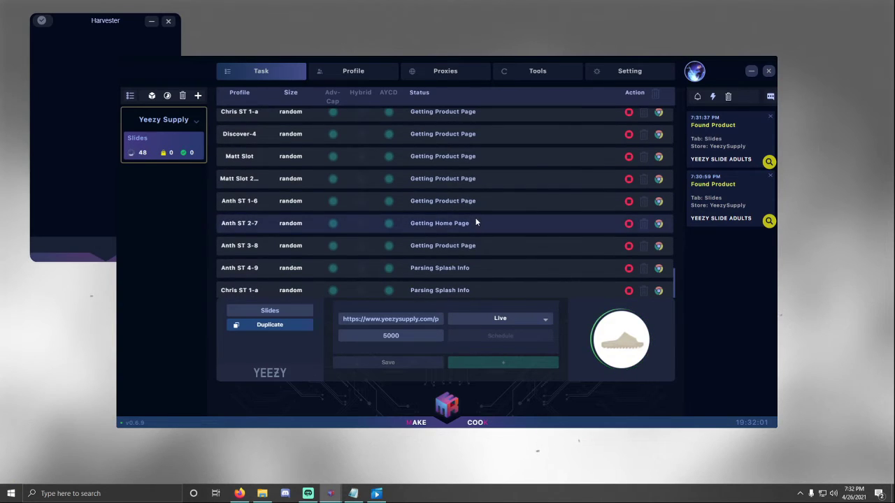
scroll(474, 220, "up", 10)
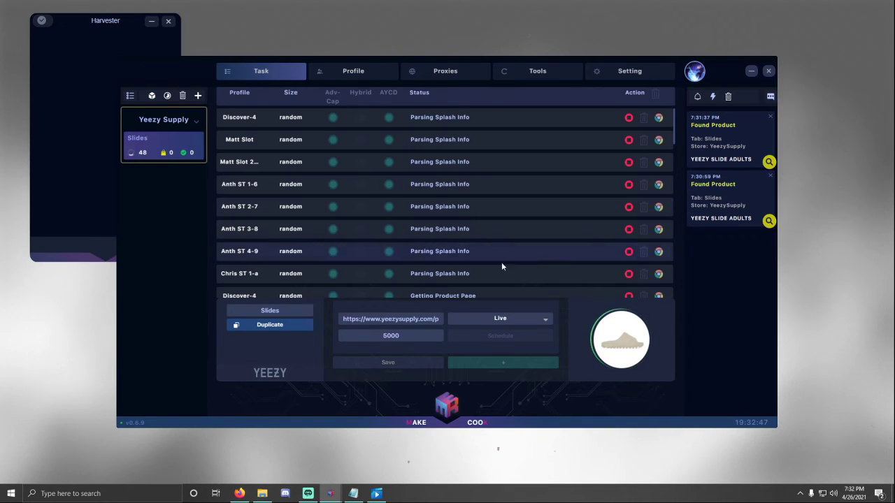
scroll(423, 278, "down", 3)
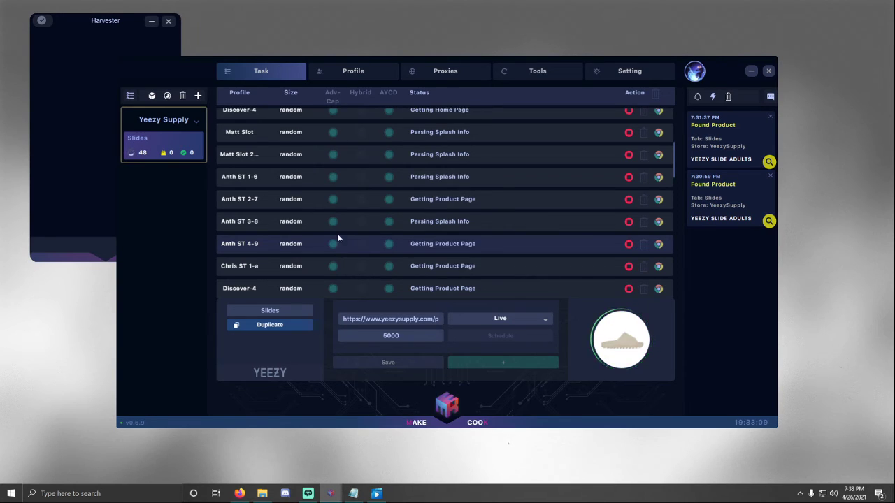
scroll(555, 194, "up", 2)
scroll(569, 218, "up", 1)
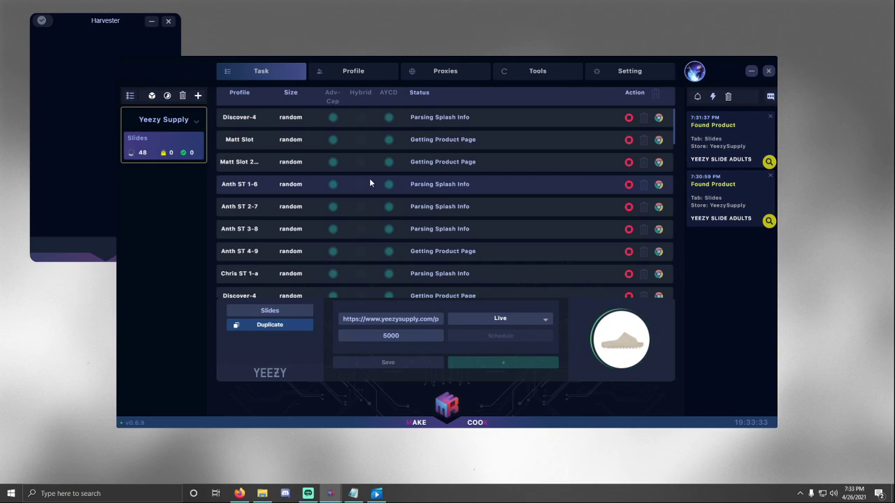
mouse_move(608, 338)
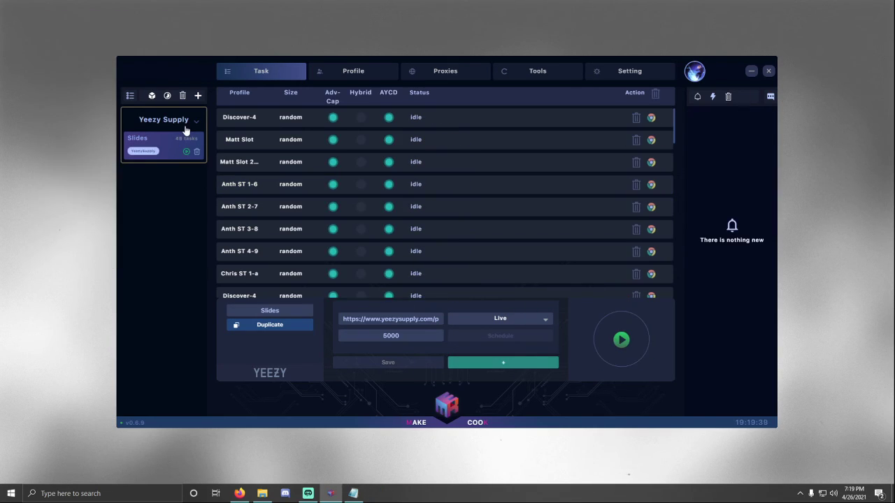